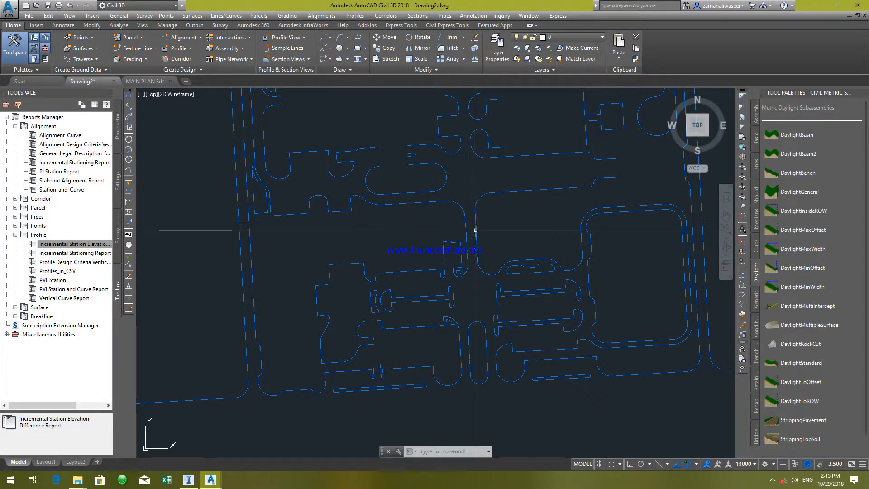
Examine the road edge lines around the central junction of the site plan
click(475, 222)
click(464, 216)
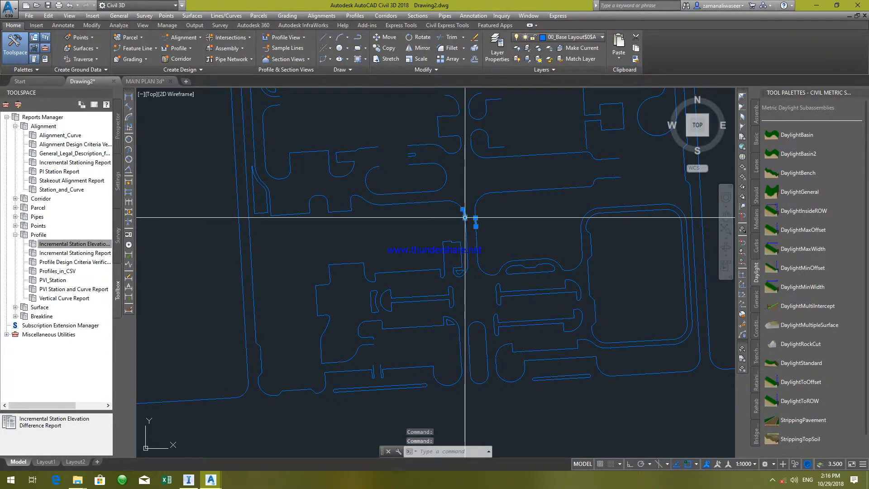
scroll(450, 203, up, 4)
key(Escape)
key(Escape)
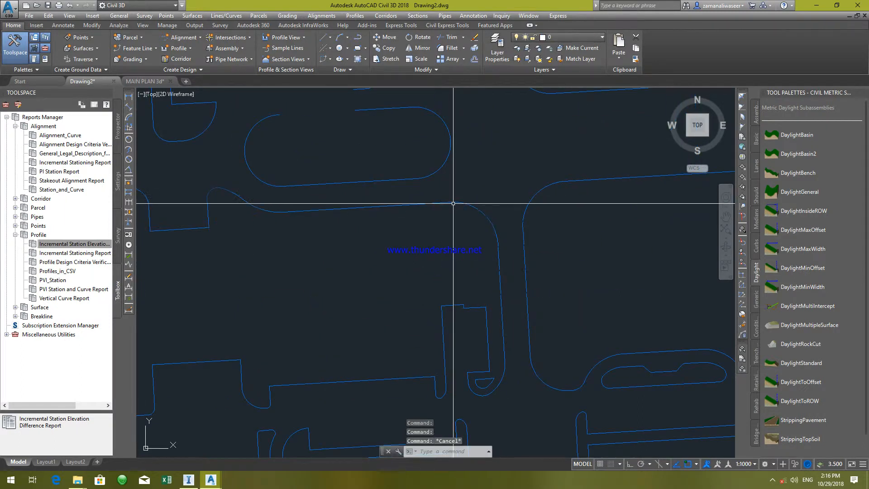
scroll(421, 248, down, 5)
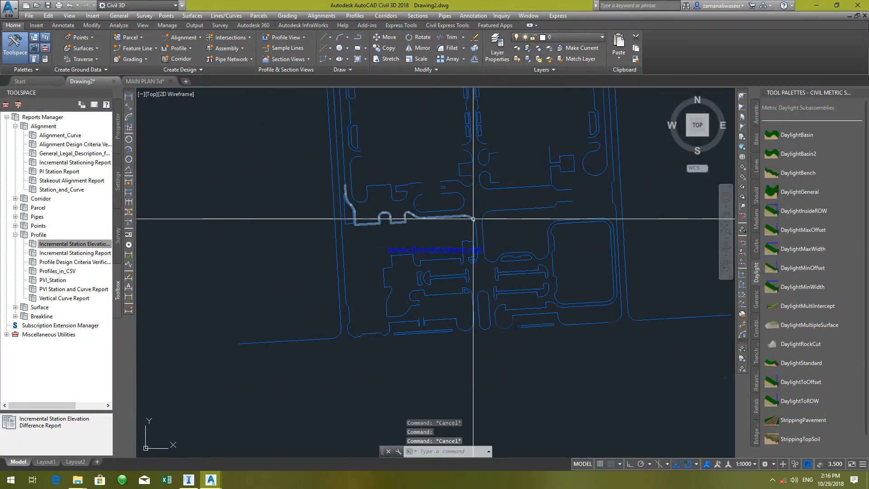
mouse_move(431, 248)
middle_down()
mouse_move(558, 274)
mouse_move(504, 392)
mouse_move(557, 295)
middle_up()
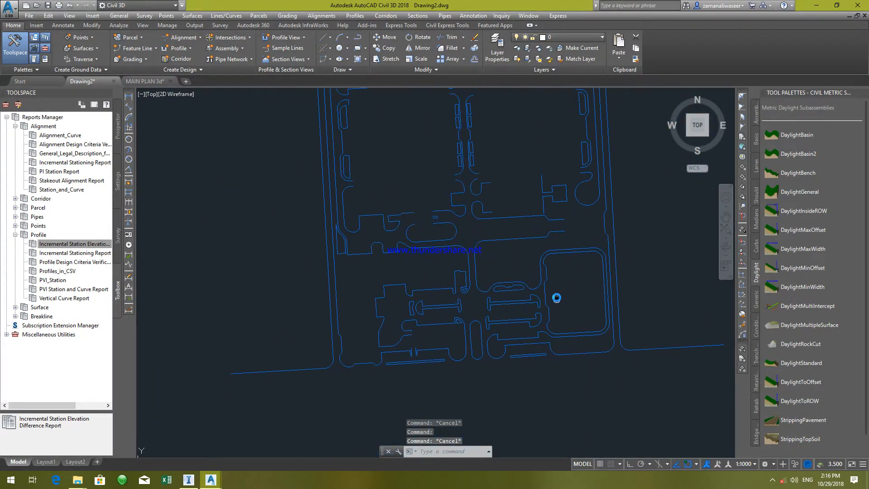
scroll(459, 320, up, 3)
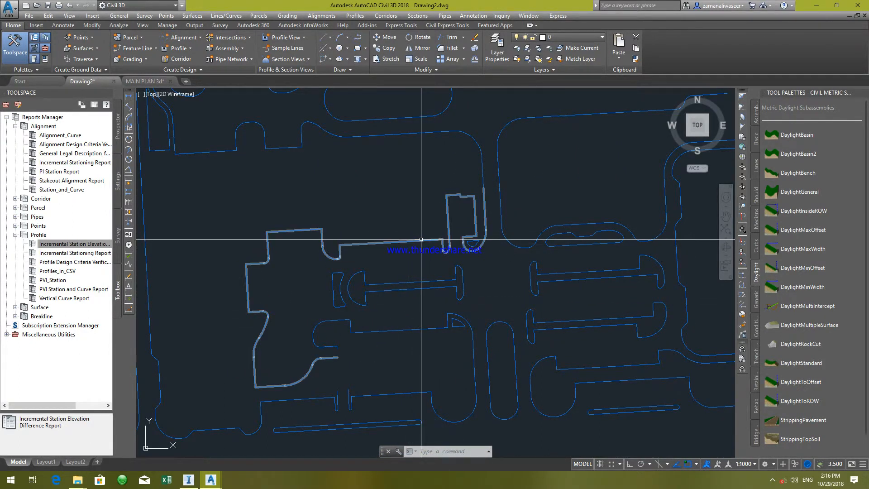
Inspect the vertices along the stepped parking-area outline west of the central road, and review the overall site plan
click(390, 242)
scroll(338, 259, up, 5)
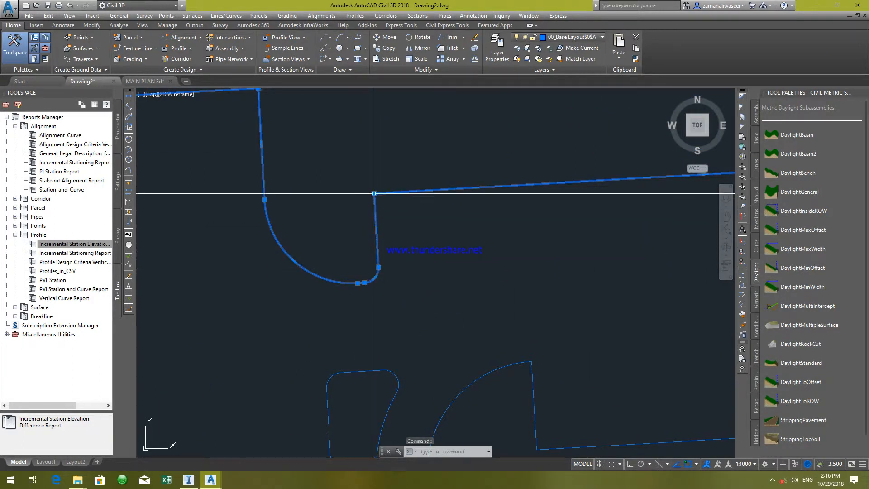
mouse_move(264, 199)
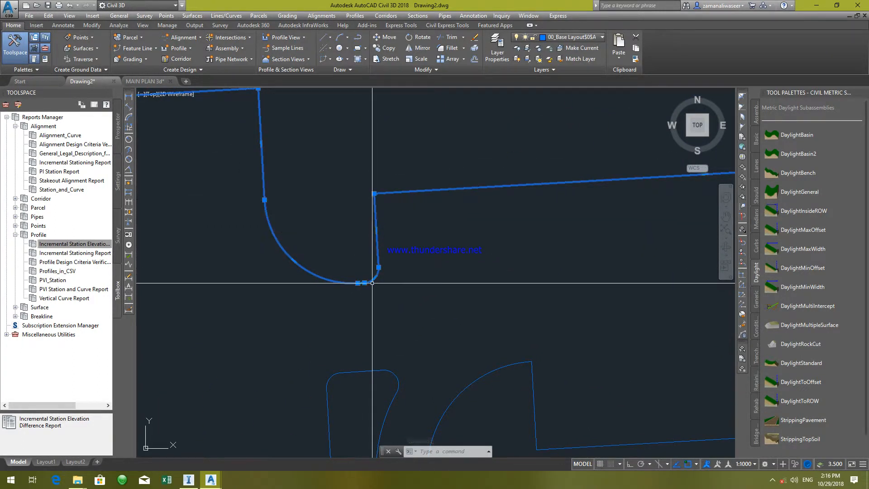
scroll(393, 252, down, 6)
key(Escape)
scroll(434, 270, down, 5)
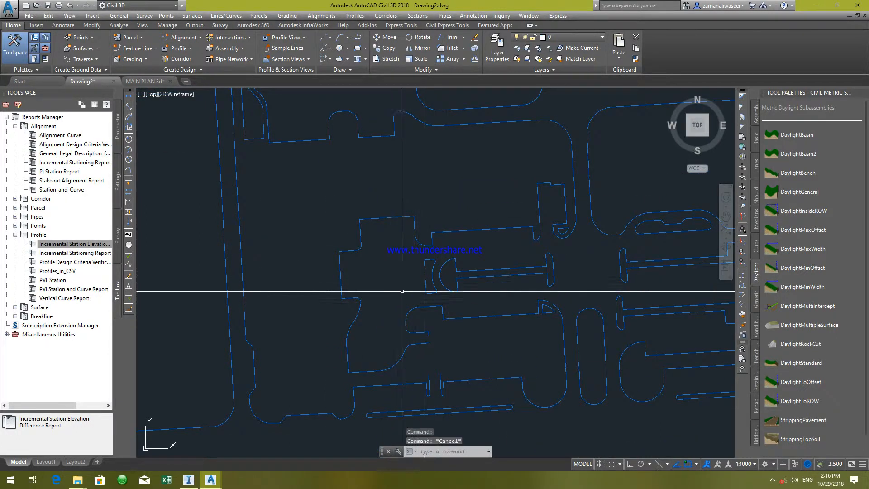
key(Escape)
scroll(497, 309, up, 3)
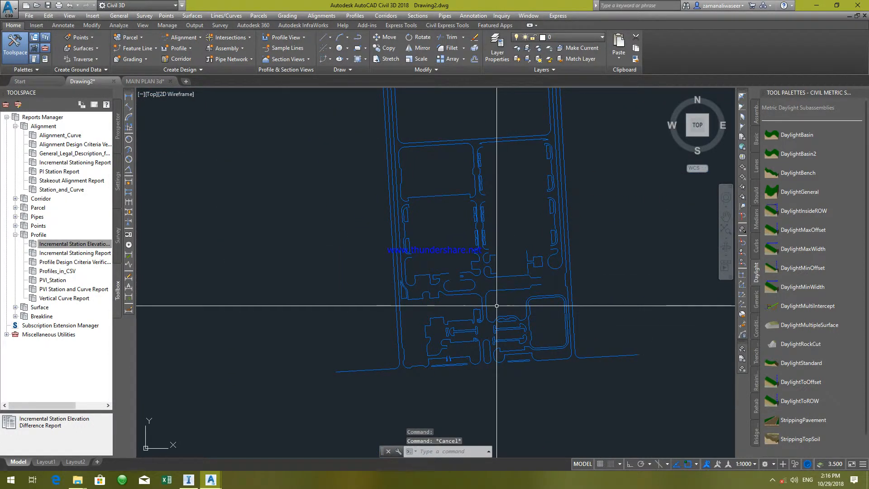
scroll(468, 293, down, 4)
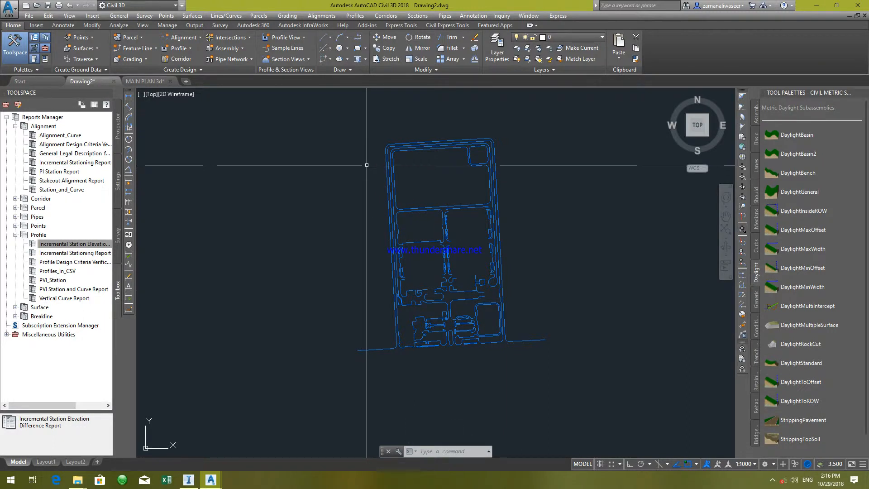
Start automatic point creation with the point creation tools and select all linework of the site plan
click(90, 37)
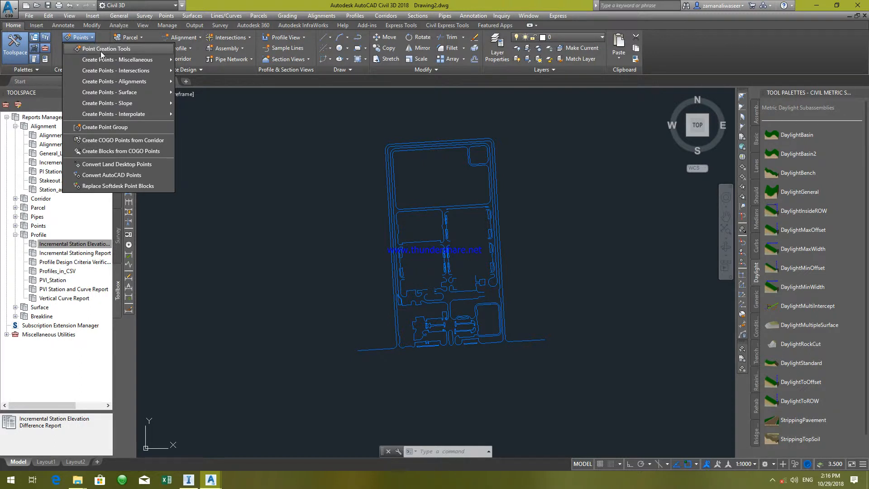
click(102, 49)
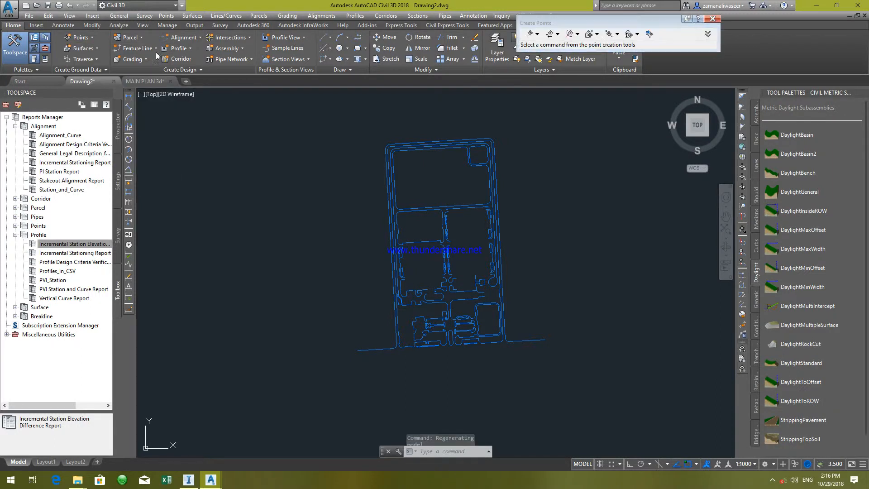
click(537, 35)
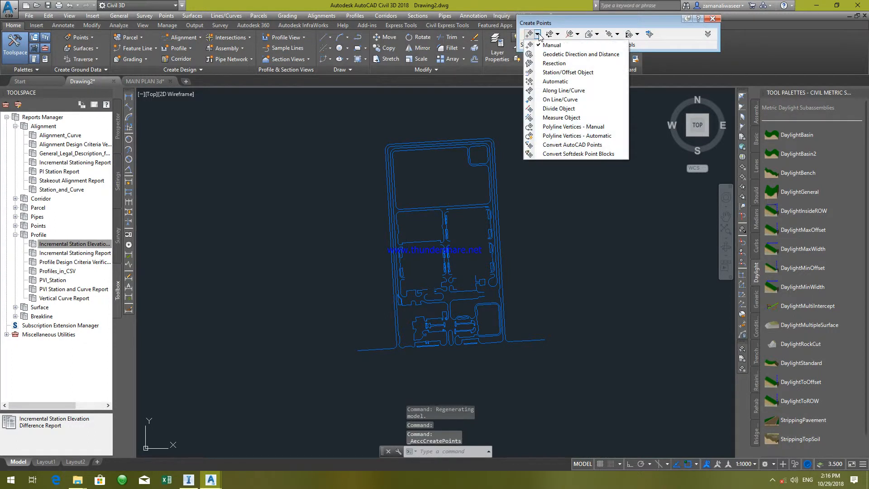
click(558, 82)
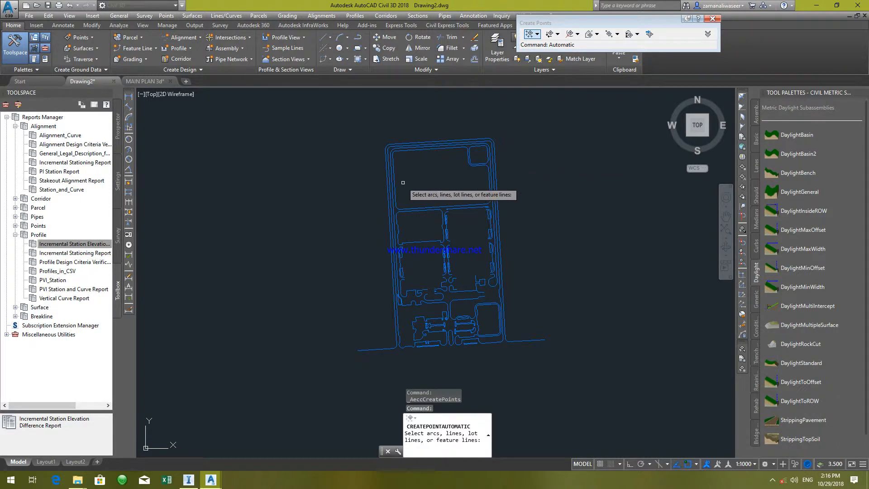
scroll(442, 195, down, 4)
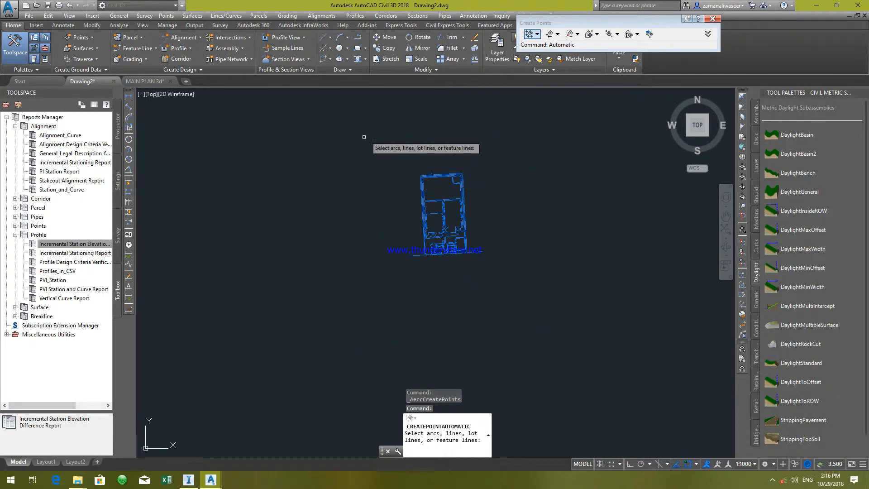
click(364, 141)
click(519, 271)
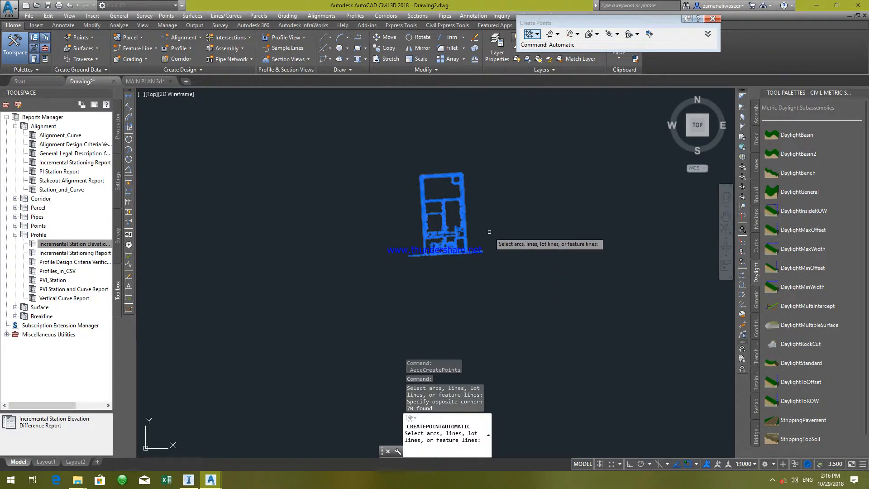
key(Return)
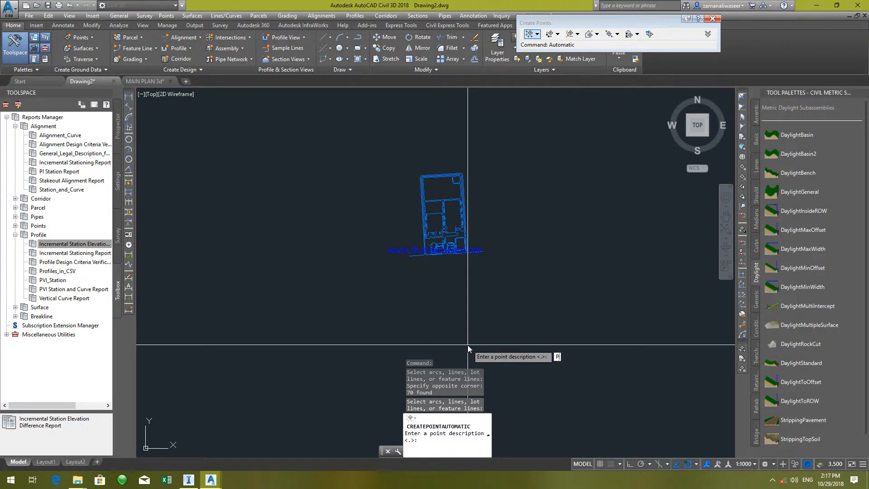
Create the points with description P and elevation 0, accepting the defaults for all remaining description and elevation prompts
key(Return)
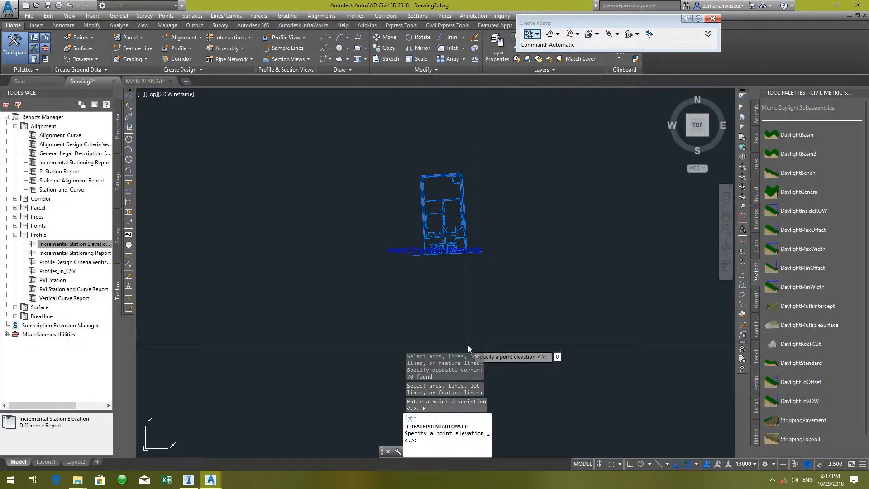
key(Return)
key(Return)
key(Return)
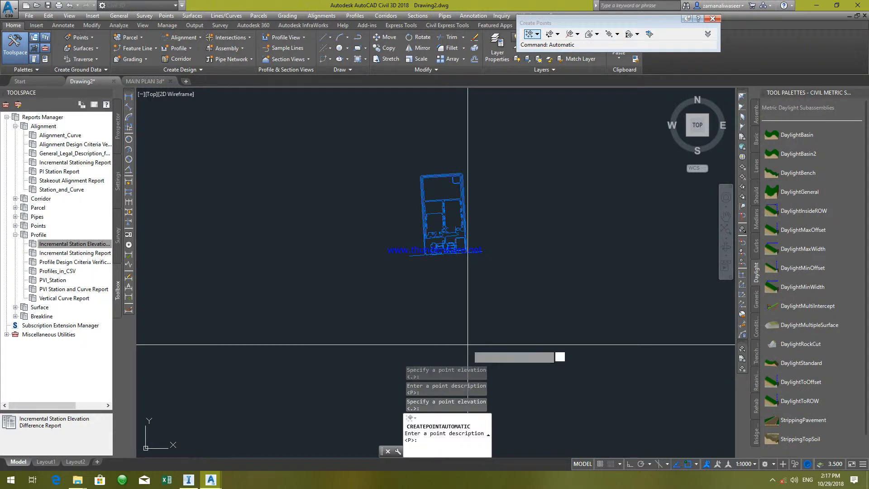
key(Return)
key(Return)
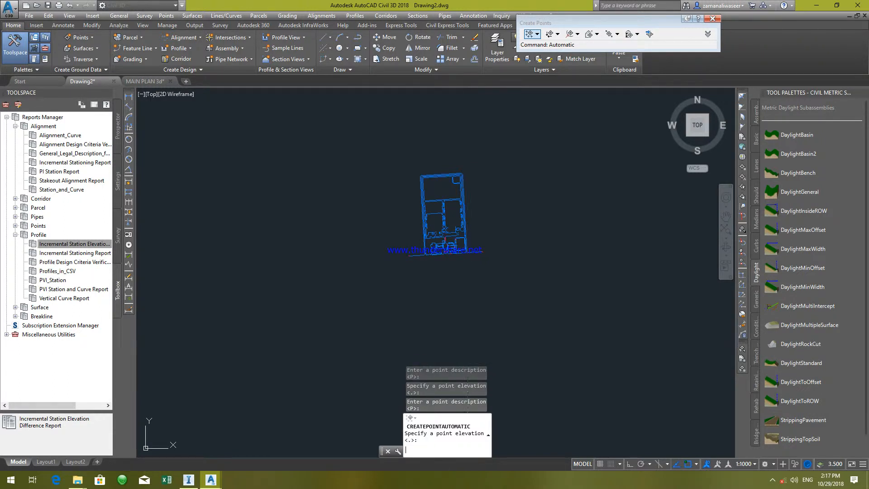
key(Return)
key(Return)
key(Return)
key(Return)
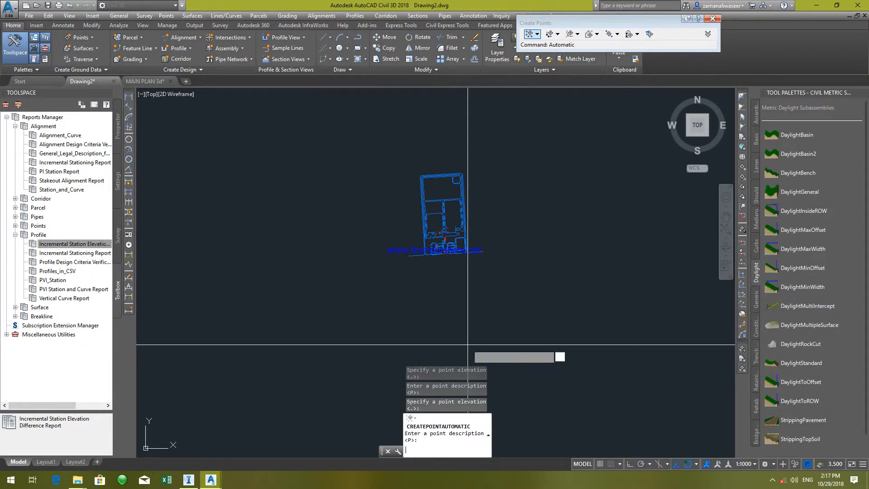
key(Return)
key(Return)
key(Return)
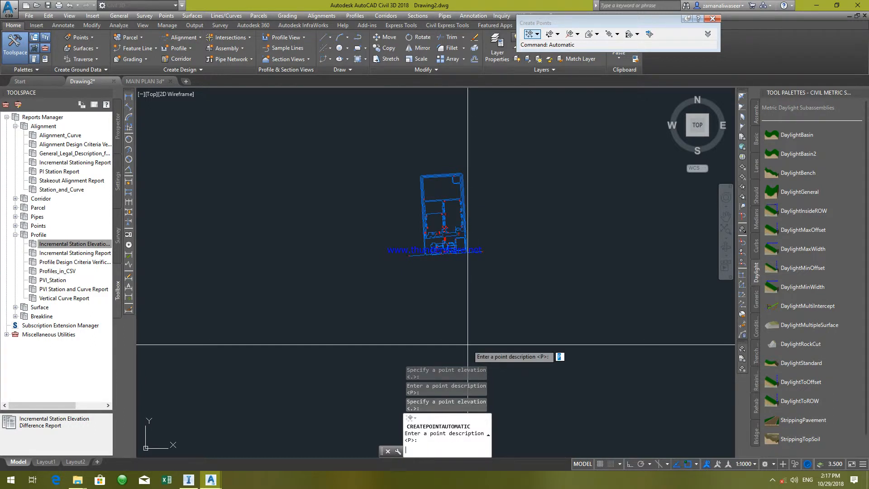
key(Return)
key(Return)
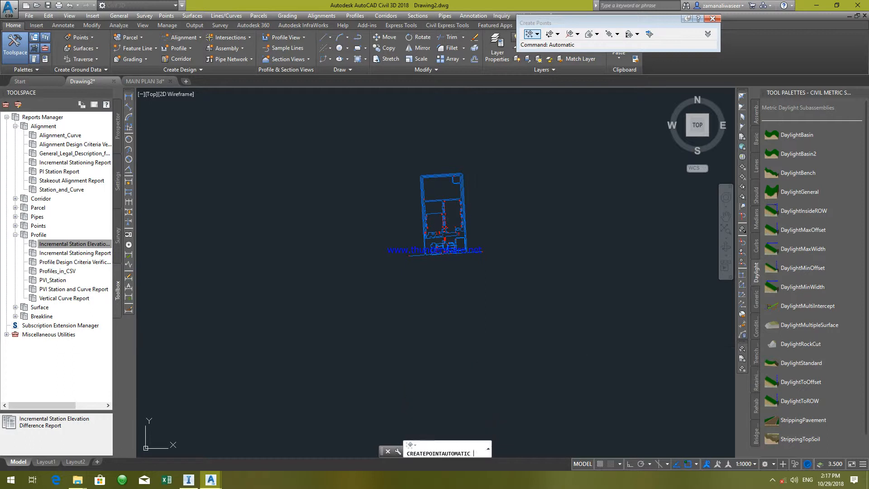
key(Return)
key(Return)
key(Return)
key(Return)
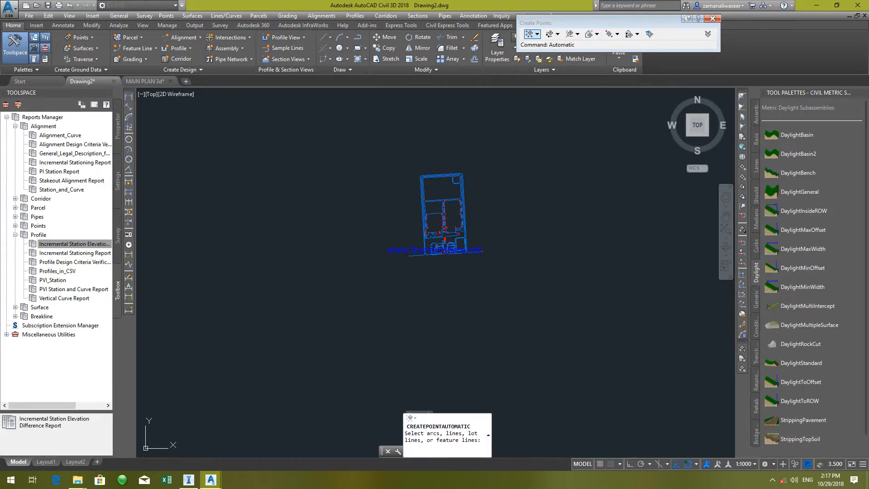
key(Return)
key(Return)
key(Return)
key(Return)
key(Return)
key(Return)
key(Return)
key(Return)
key(Return)
key(Return)
key(Return)
key(Return)
key(Return)
key(Return)
key(Return)
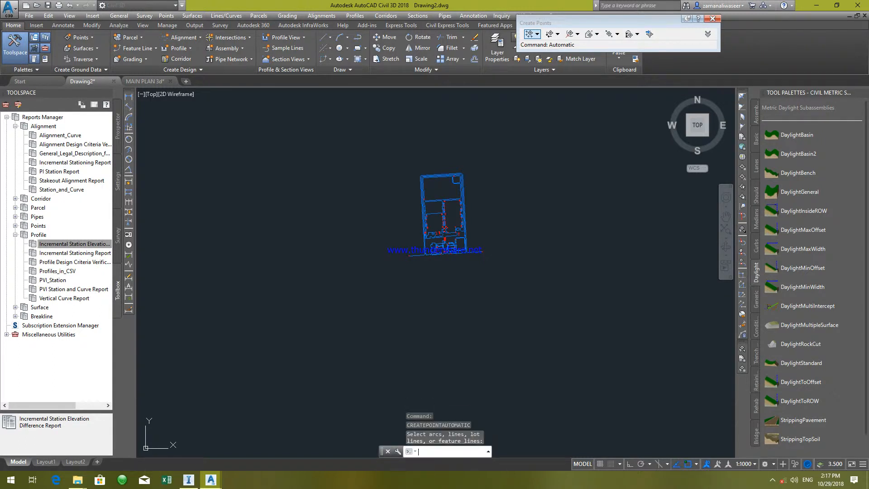
Examine the created points along the roads, parking islands and building outlines of the site plan
scroll(469, 242, up, 10)
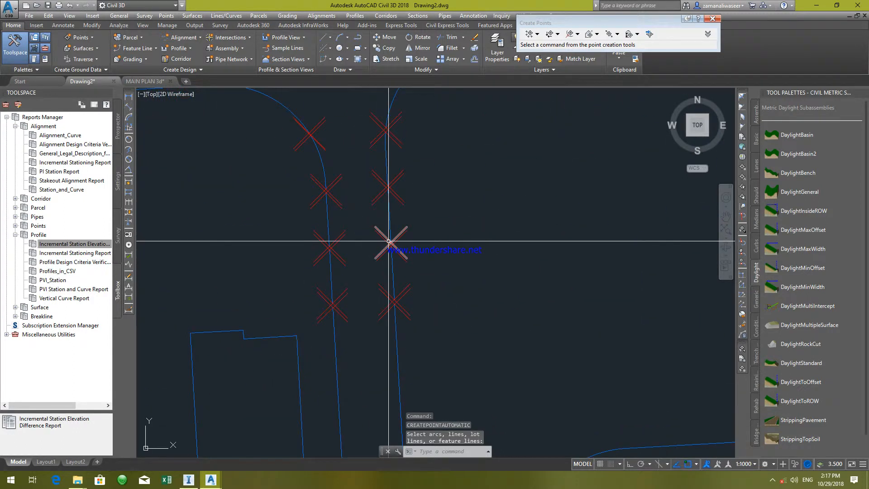
scroll(484, 274, down, 10)
scroll(525, 224, up, 5)
middle_drag(573, 180, 526, 223)
click(528, 158)
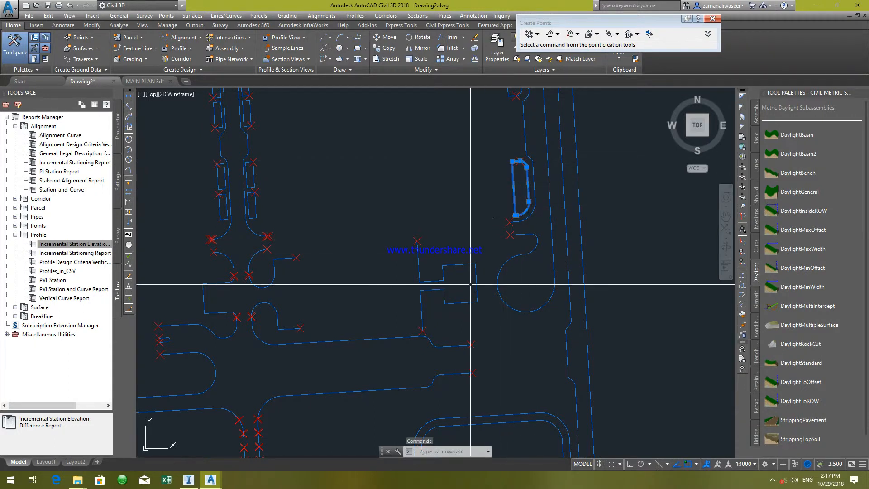
middle_drag(456, 298, 519, 236)
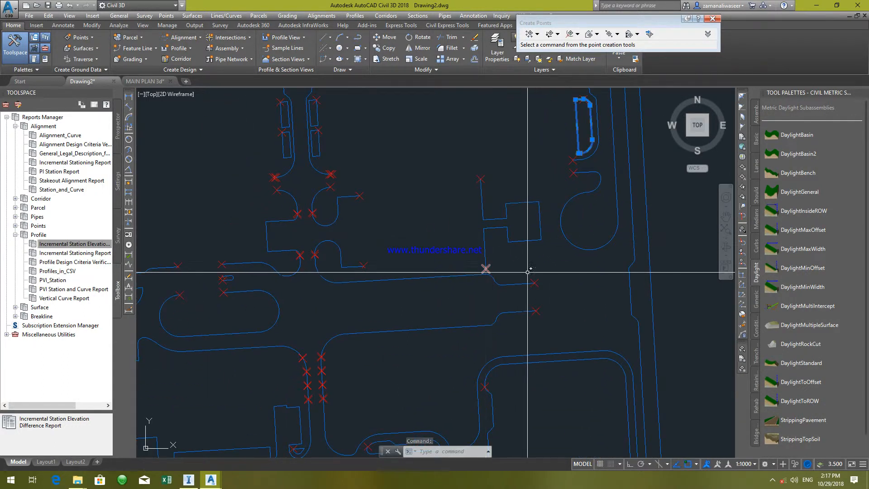
key(Escape)
scroll(428, 287, down, 5)
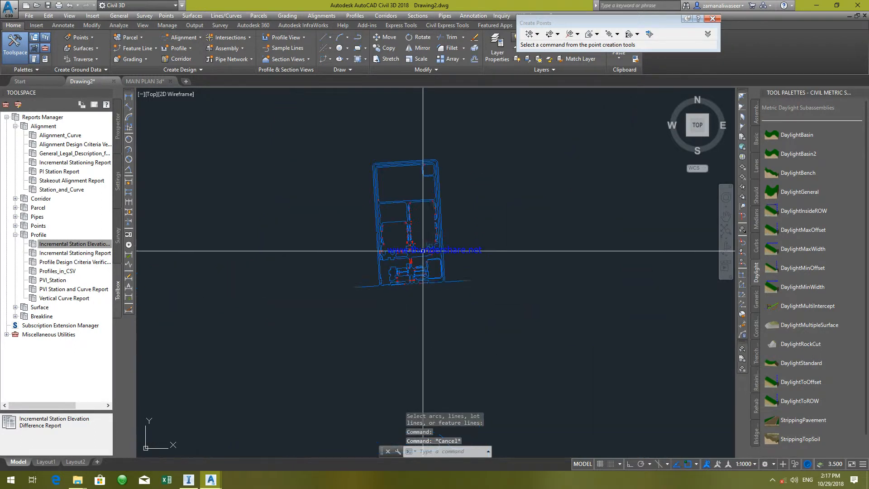
middle_drag(438, 270, 431, 270)
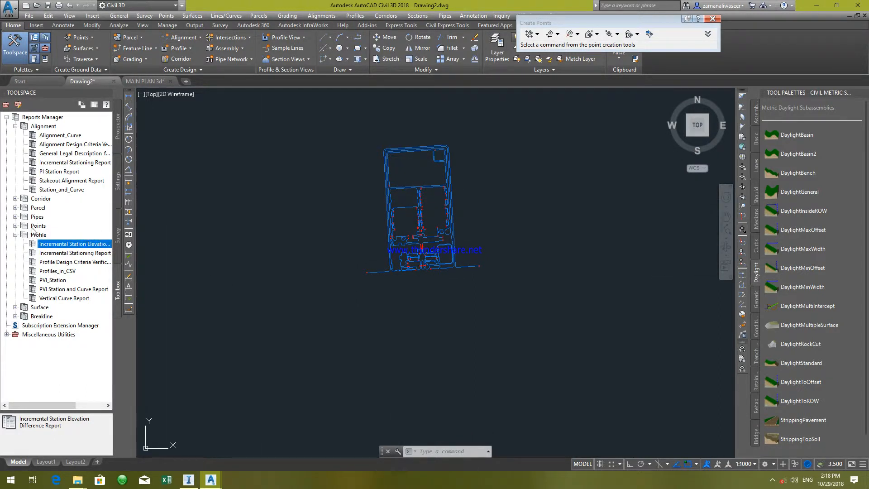
Run the Points_List report from the points reports in the Reports Manager
click(14, 225)
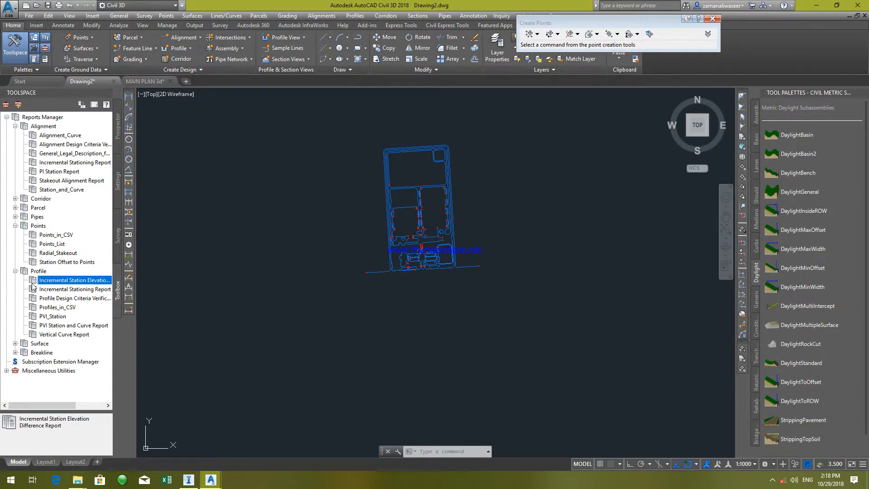
click(7, 118)
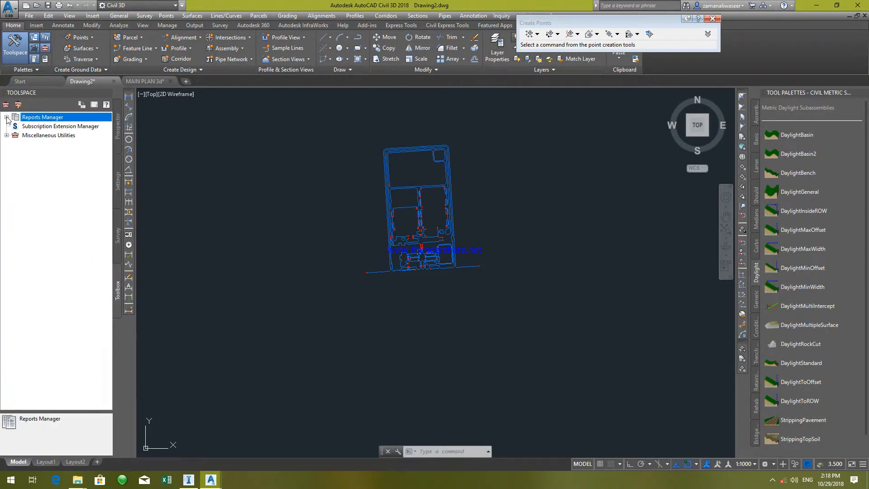
click(6, 118)
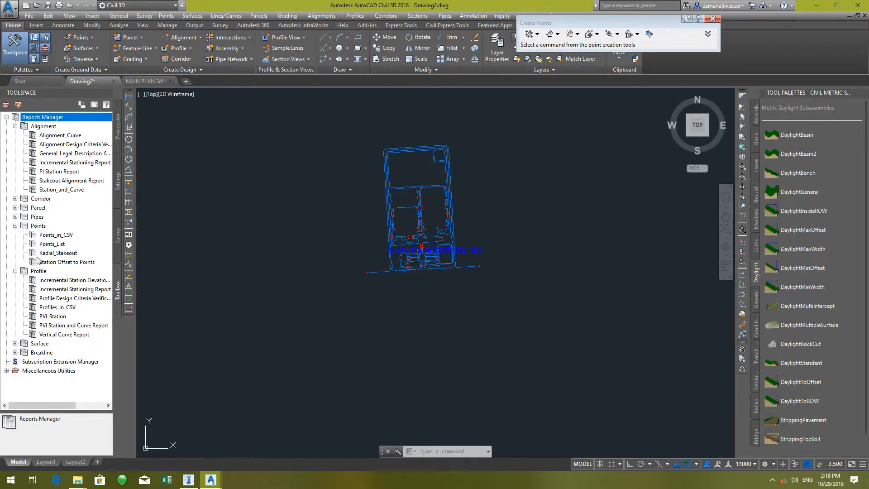
click(61, 236)
click(61, 245)
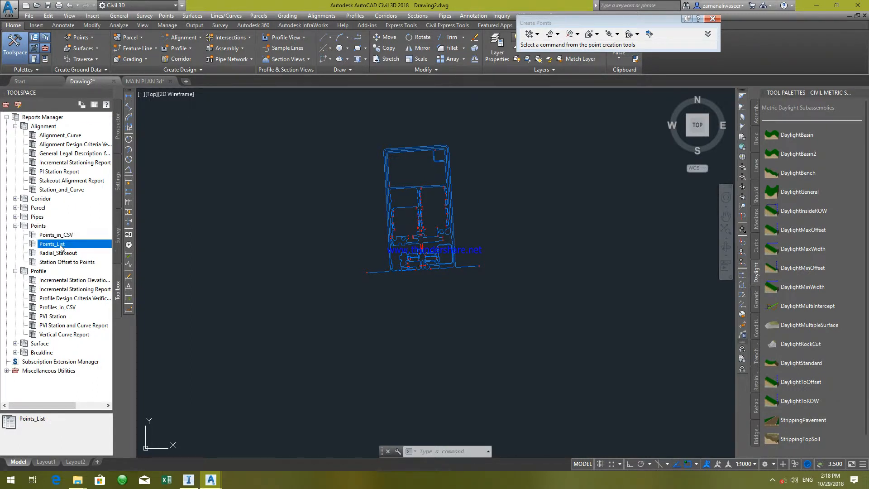
right_click(63, 248)
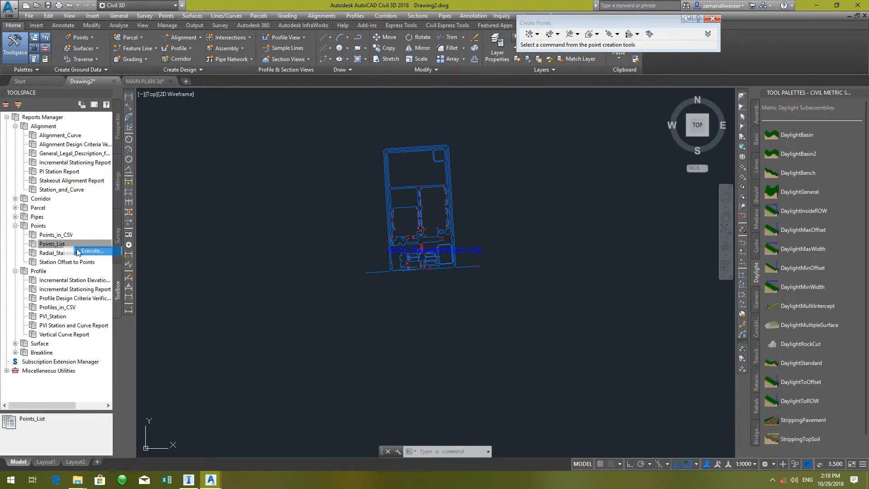
click(107, 252)
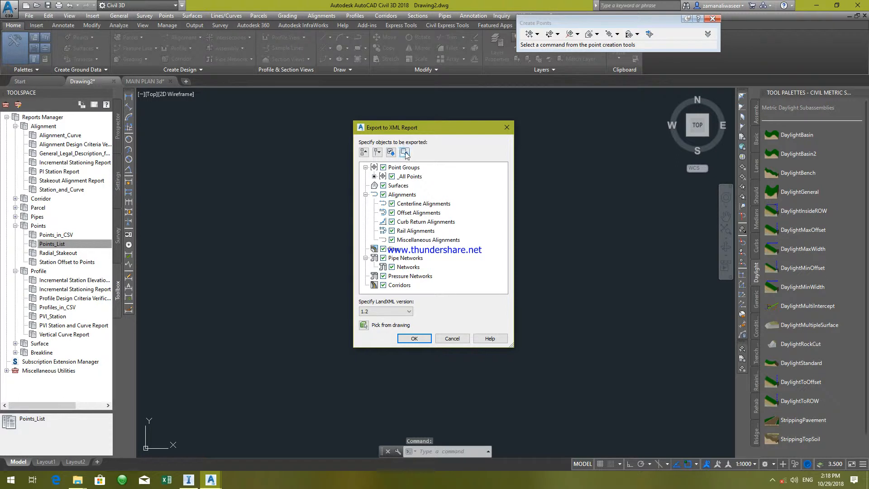
Pick the whole site plan with its points from the drawing for export, and save the report as CivilReport.xls
click(364, 325)
click(331, 138)
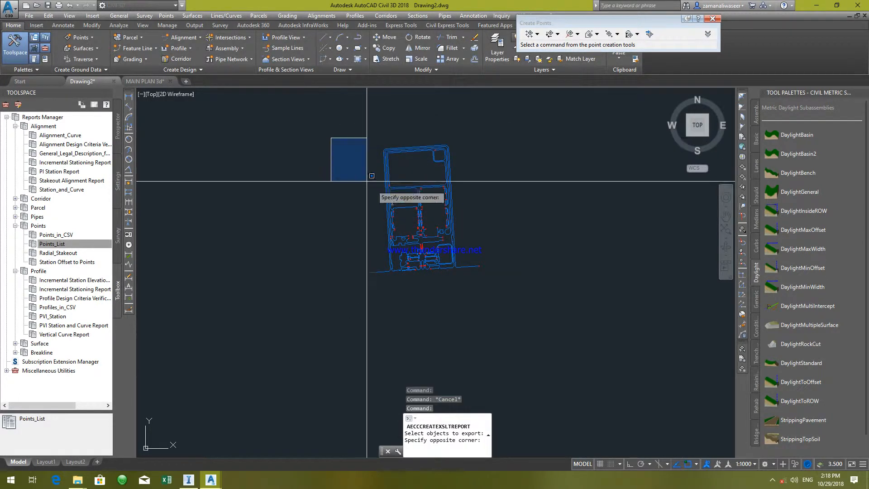
click(513, 302)
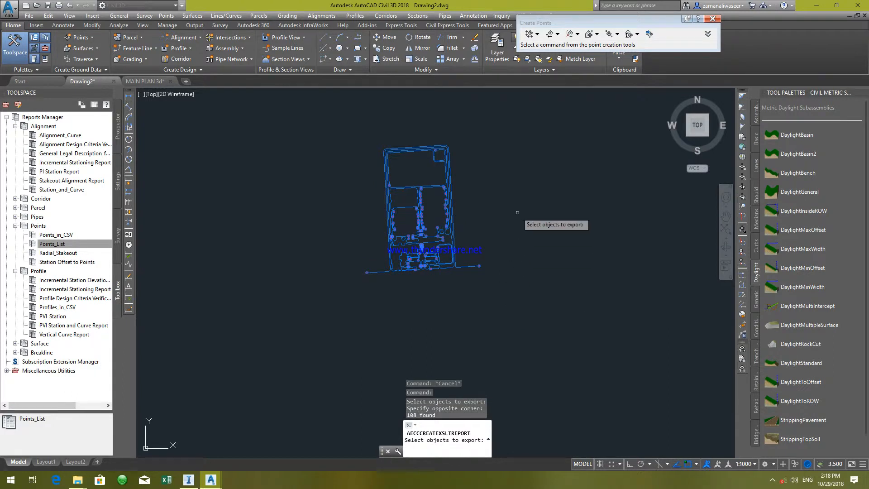
key(Return)
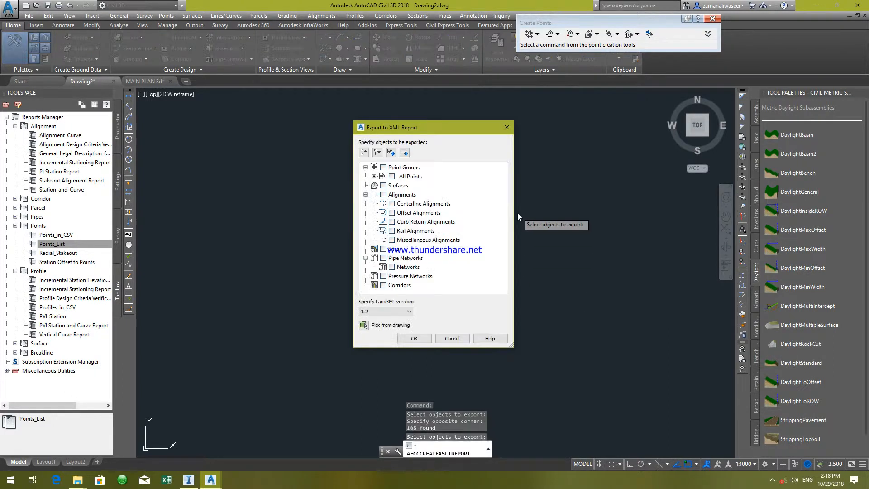
click(409, 340)
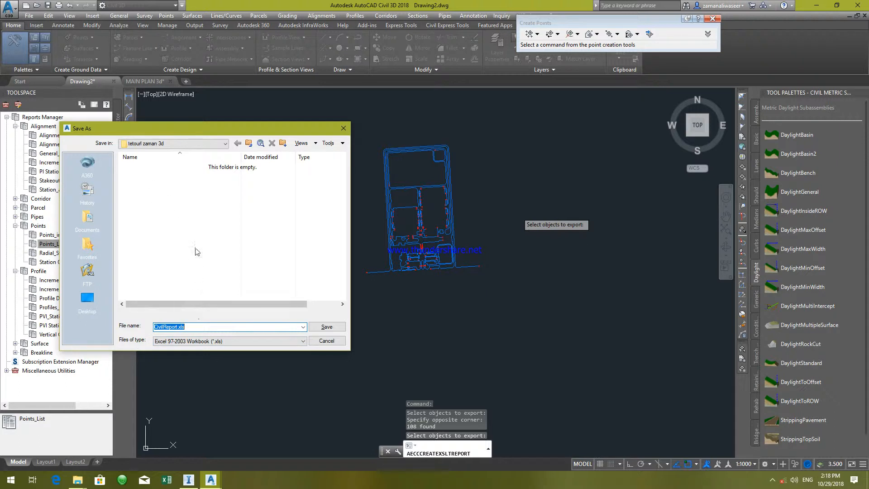
click(320, 328)
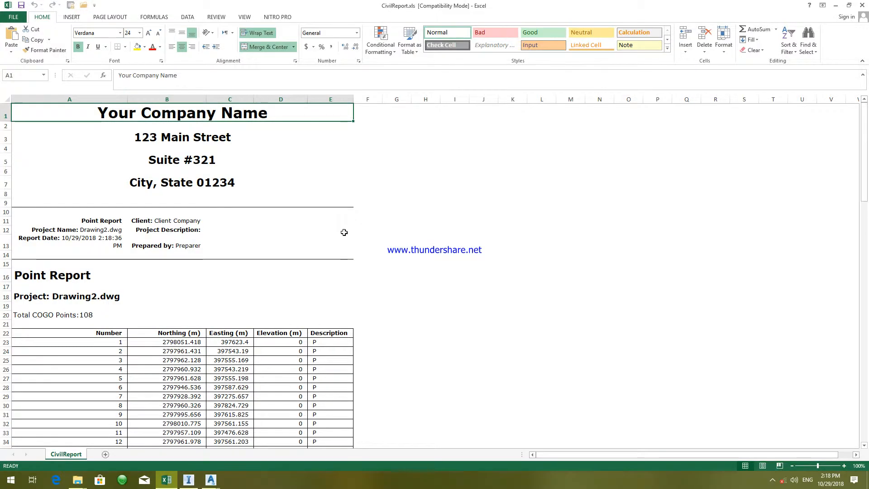
Review the point report's number, northing, easting, elevation and description columns through the last point, and close the workbook
scroll(301, 322, down, 18)
scroll(302, 320, down, 9)
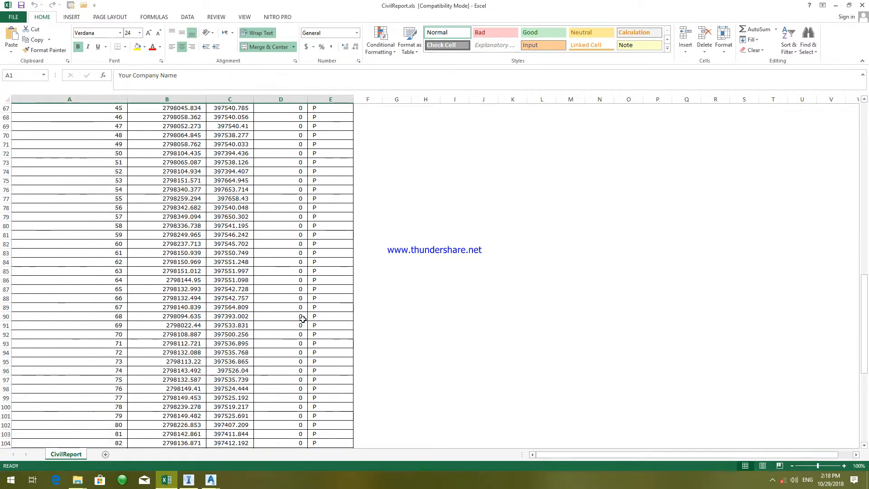
scroll(229, 293, up, 20)
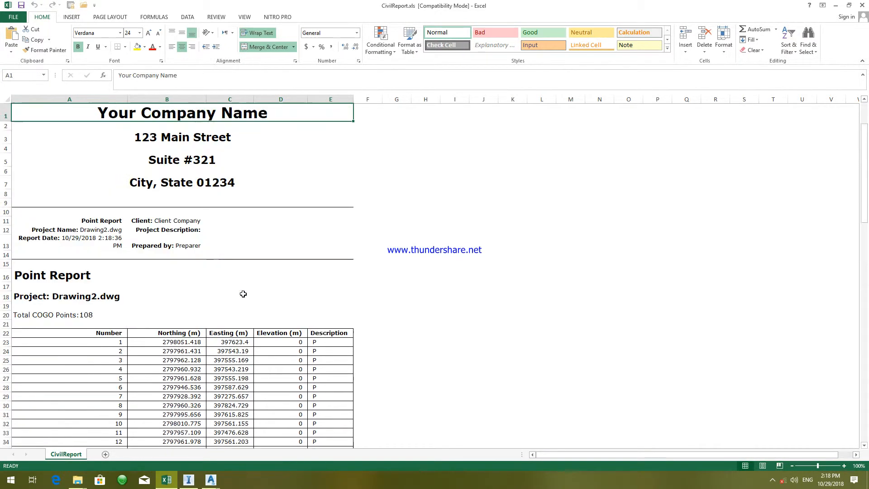
scroll(240, 272, down, 13)
scroll(290, 273, right, 1)
scroll(172, 278, up, 13)
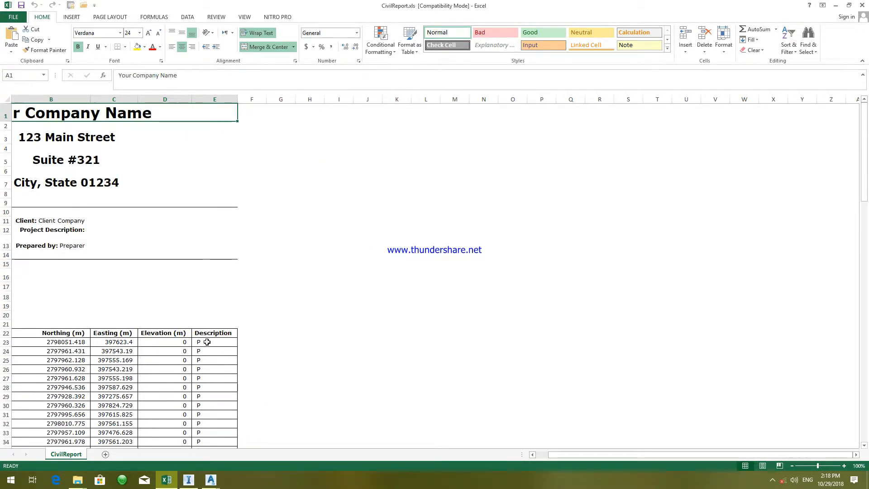
click(206, 342)
click(203, 369)
drag(662, 452, 544, 455)
scroll(223, 375, down, 6)
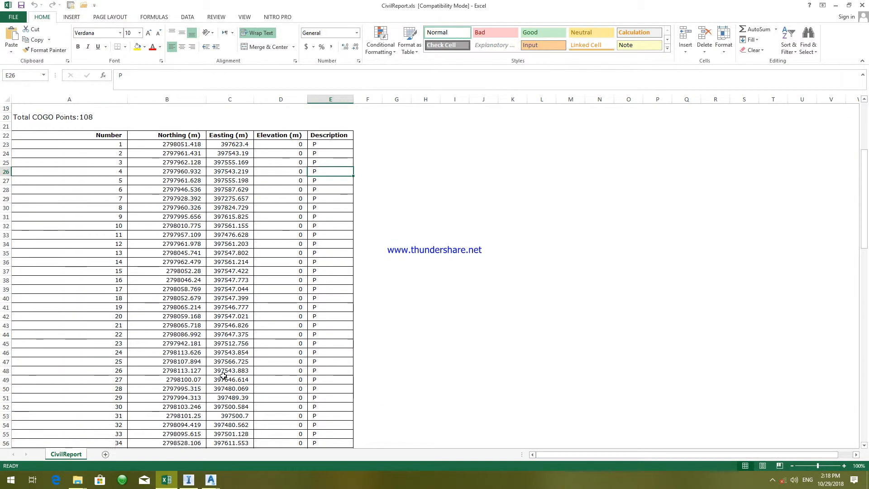
scroll(223, 375, down, 20)
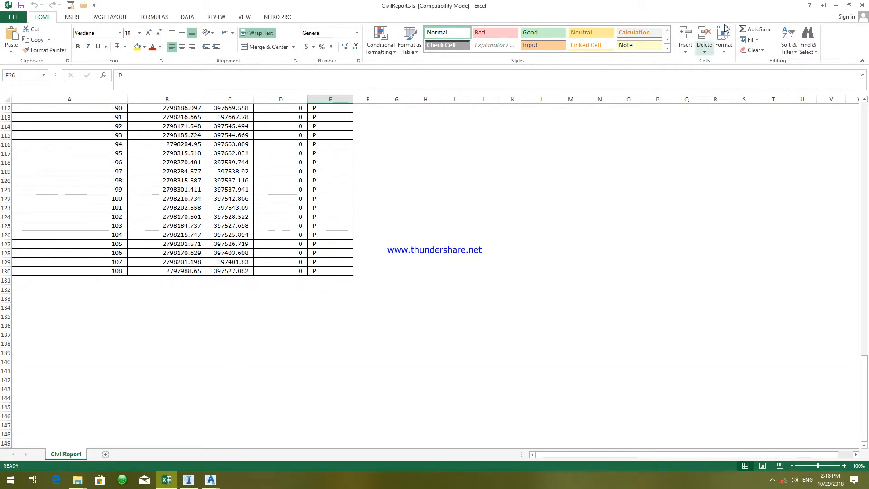
click(862, 5)
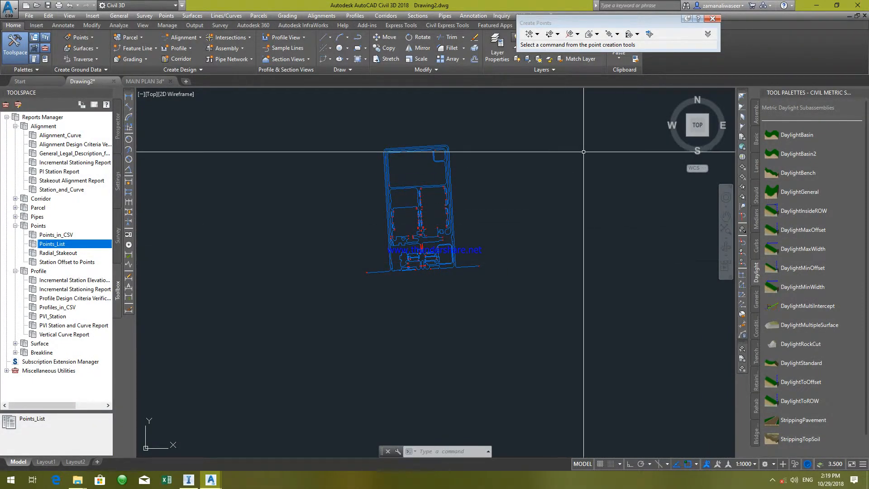
Add a dynamic PNEZD format point table for all points in the drawing, split at 20 rows per table, beside the site plan
click(63, 25)
click(44, 56)
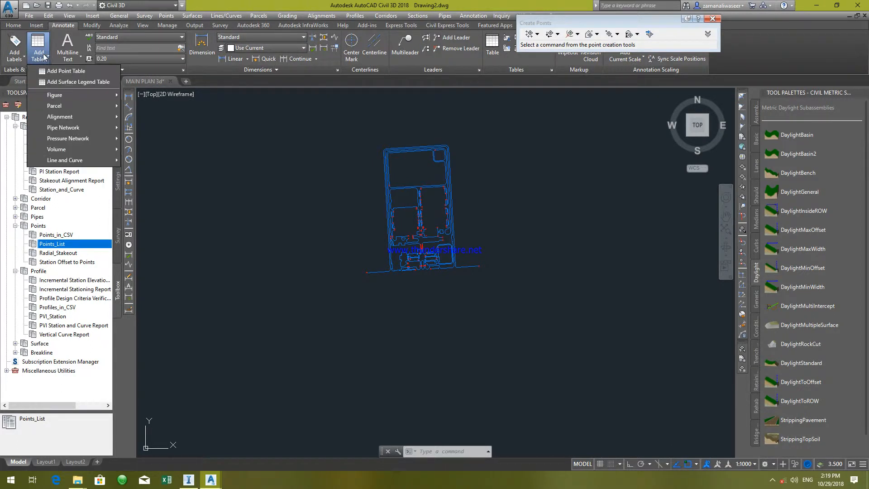
click(64, 71)
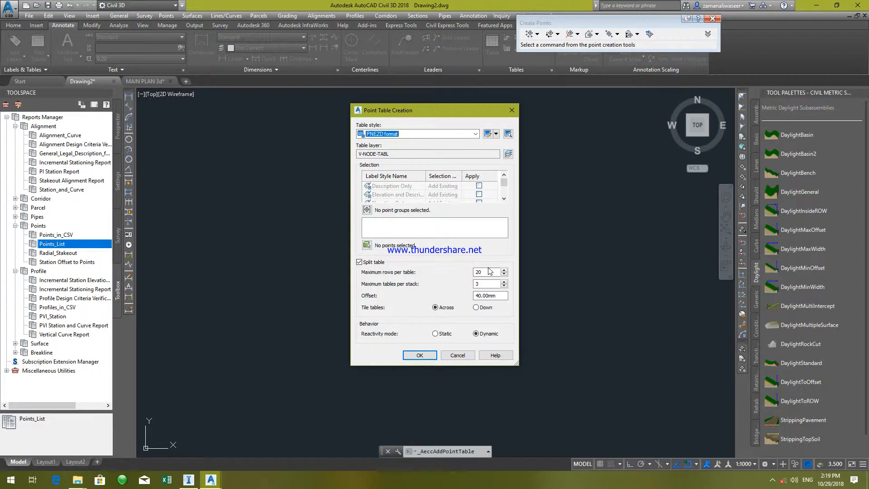
click(368, 246)
click(345, 132)
click(540, 330)
key(Return)
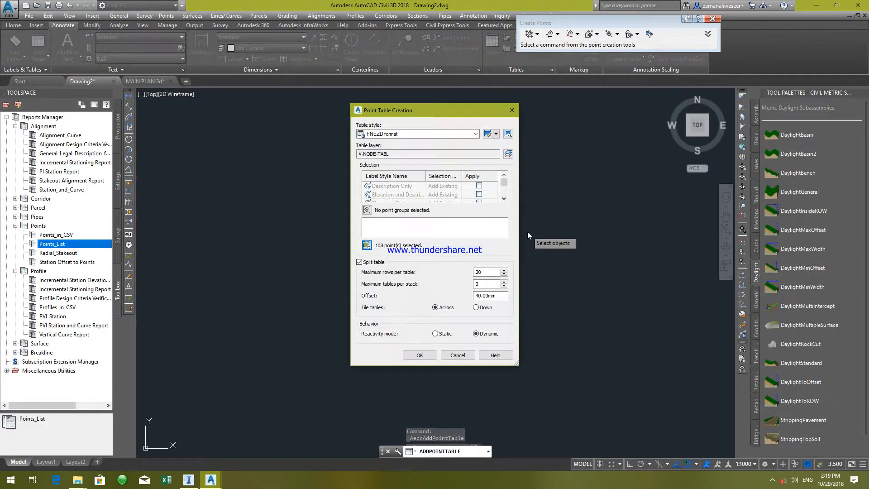
click(420, 356)
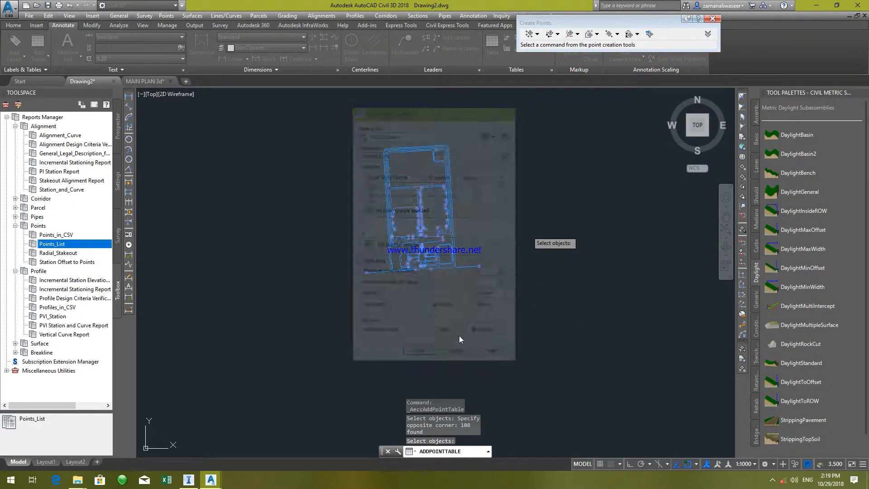
Examine the point tables' coordinate and description columns, and the points on the roads and parking islands at the plan's southern end
scroll(624, 276, up, 10)
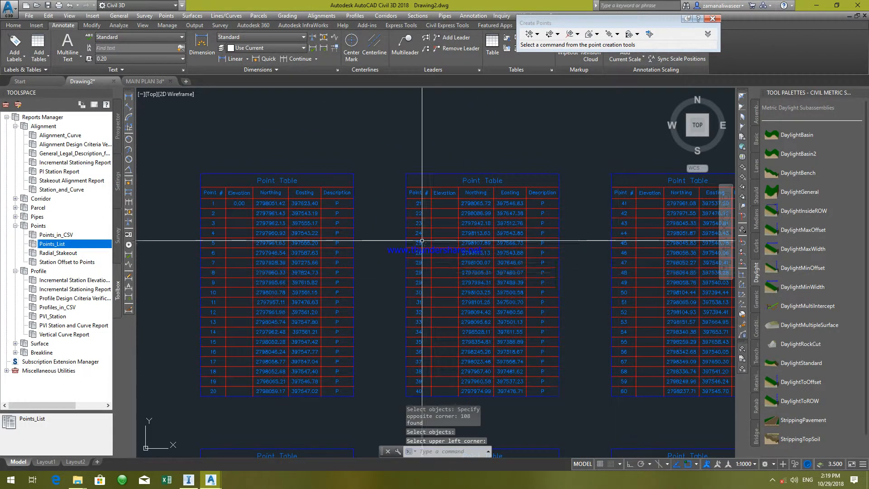
scroll(510, 230, up, 2)
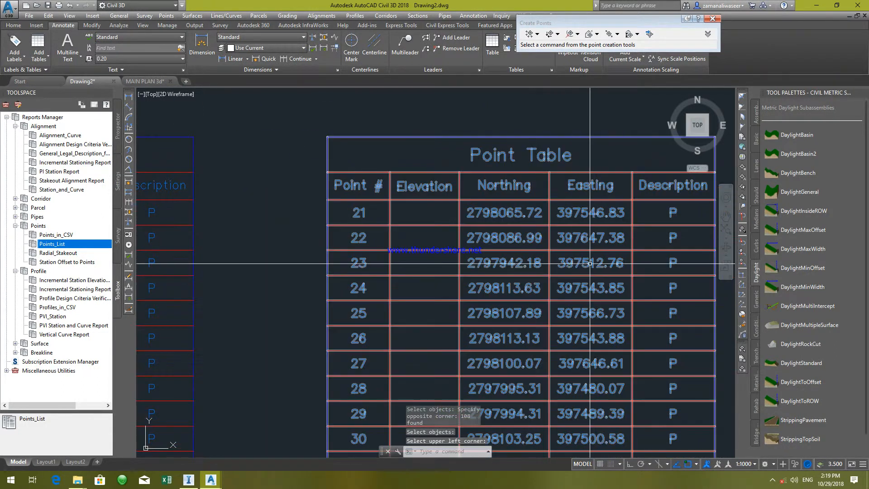
click(597, 267)
scroll(520, 233, down, 6)
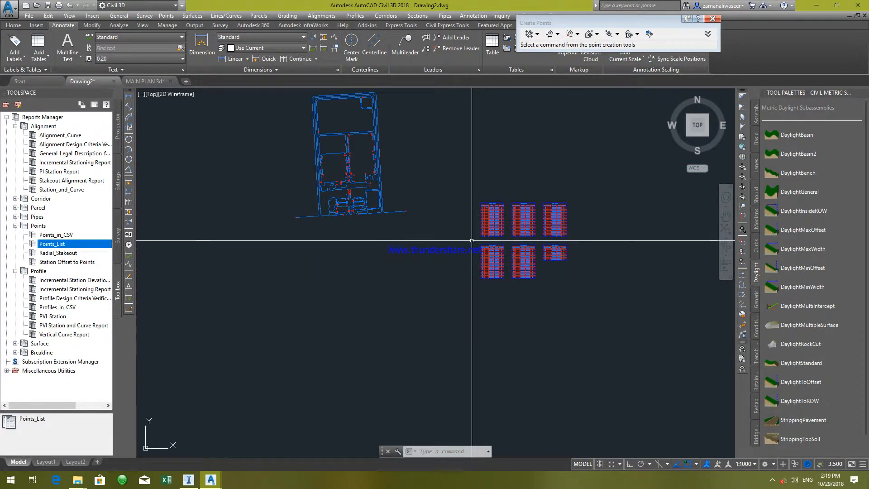
middle_drag(417, 194, 465, 255)
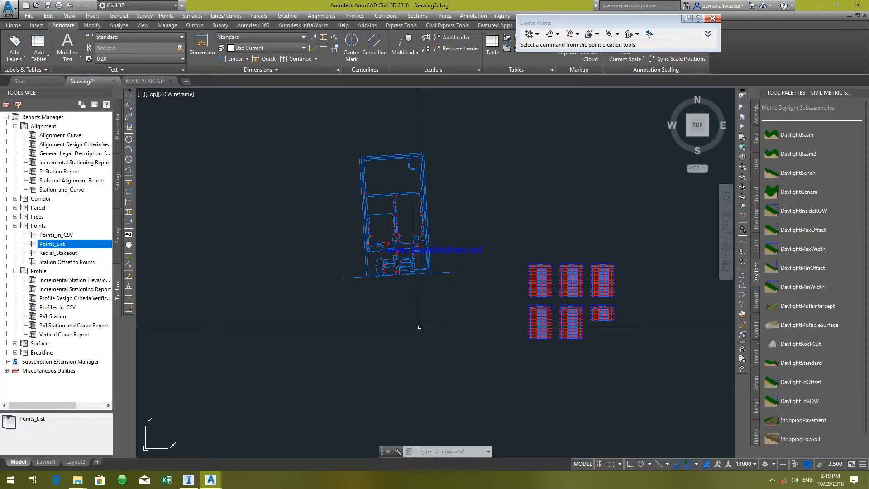
scroll(391, 217, up, 8)
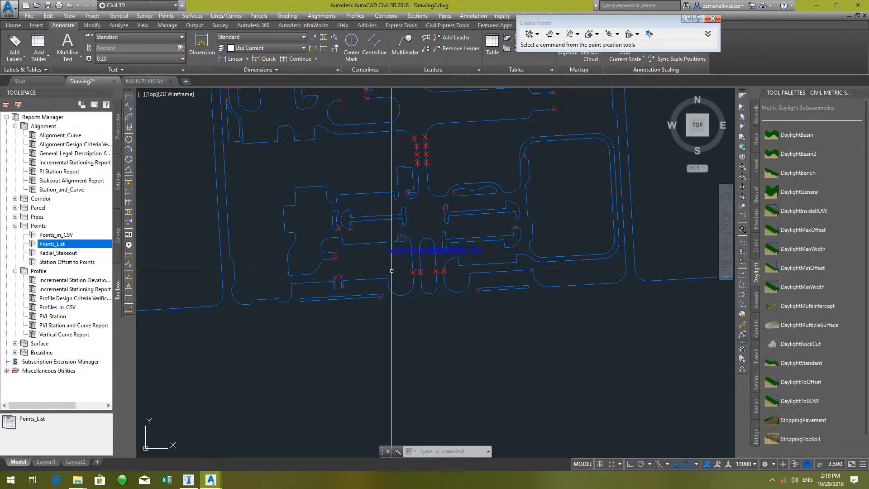
mouse_move(380, 251)
middle_down()
mouse_move(439, 304)
mouse_move(347, 250)
middle_up()
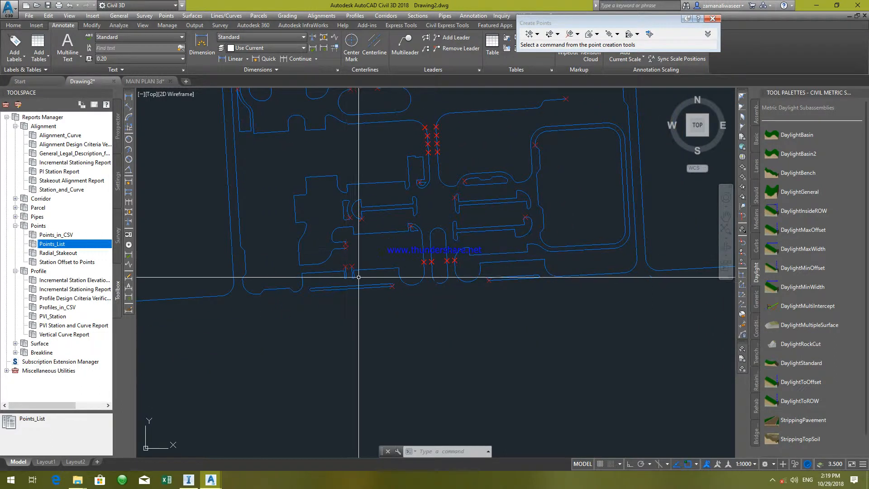
scroll(375, 314, down, 6)
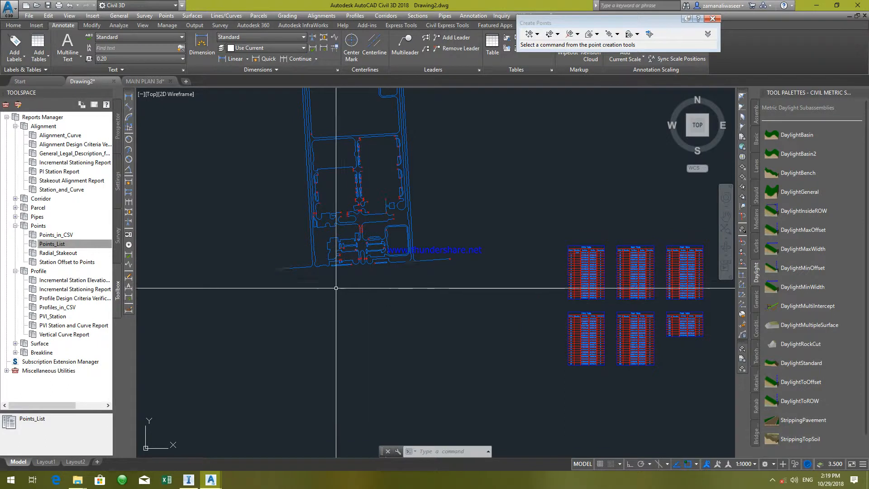
middle_drag(236, 282, 309, 292)
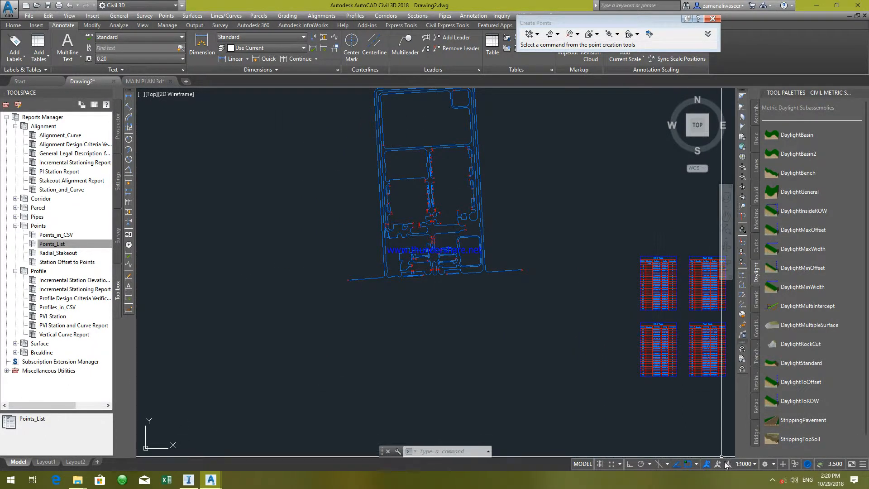
click(773, 481)
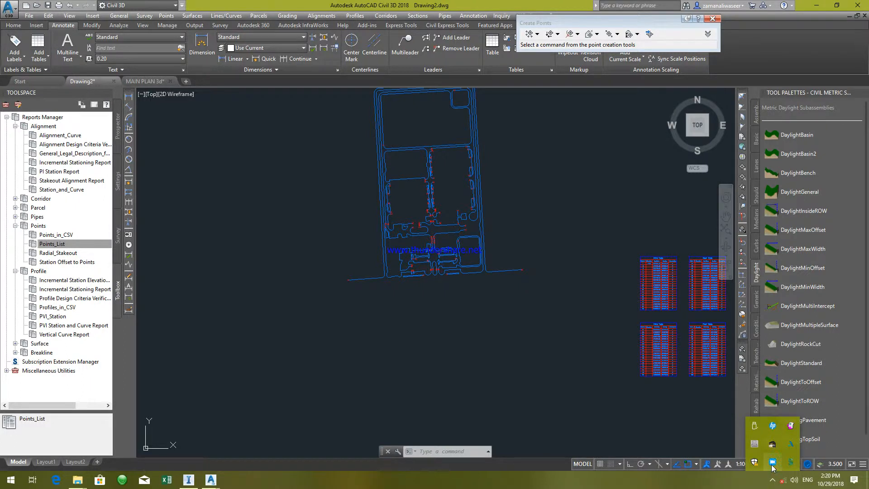